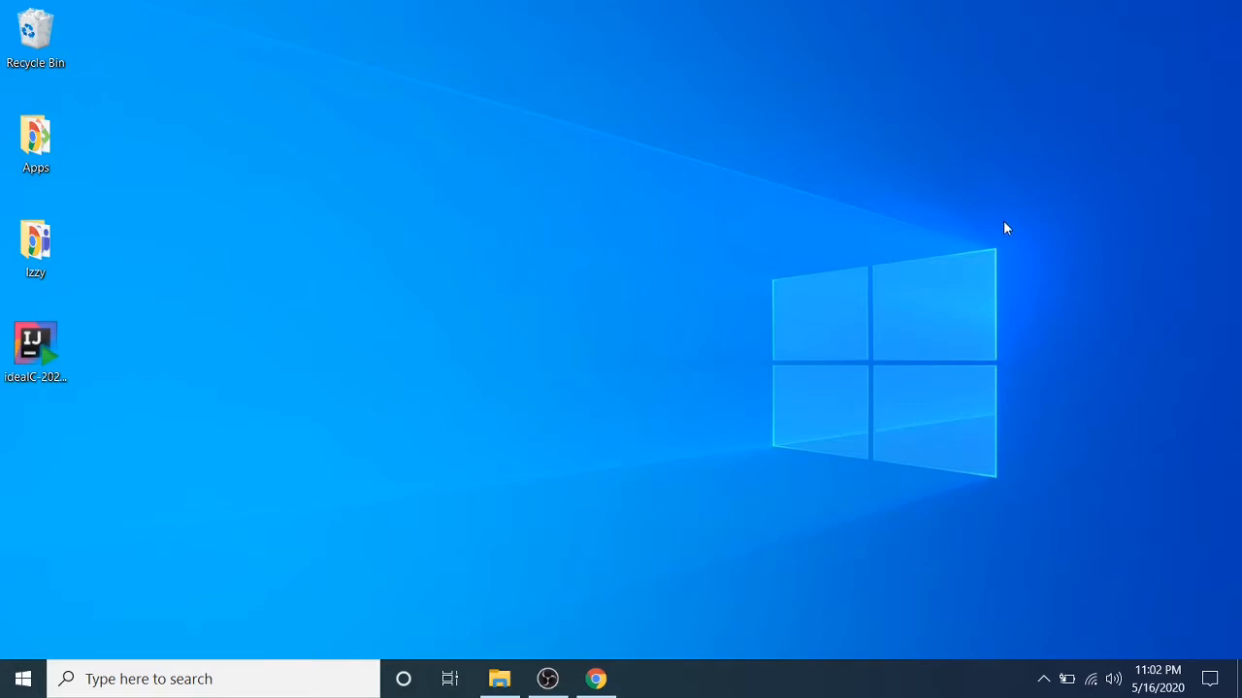
Switch to Chrome, maximize its window and search the web for "download intellij idea for windows 10".
{"action": "left_click", "coordinate": [589, 683]}
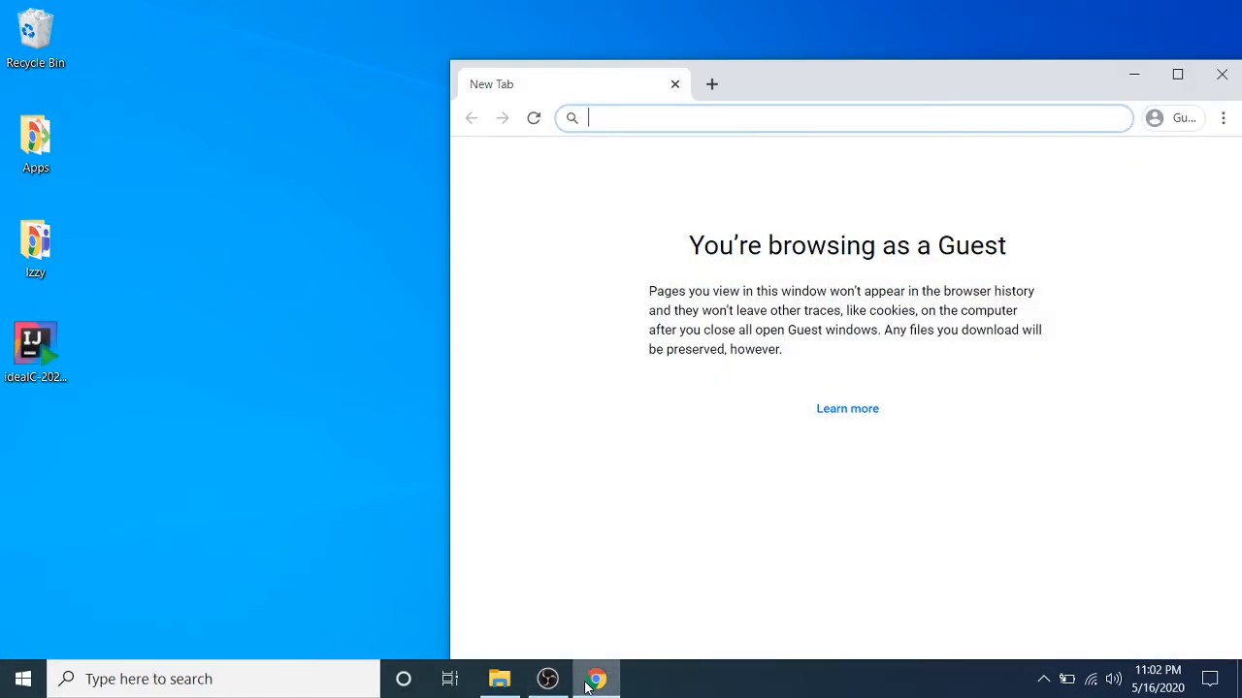
{"action": "left_click", "coordinate": [1177, 77]}
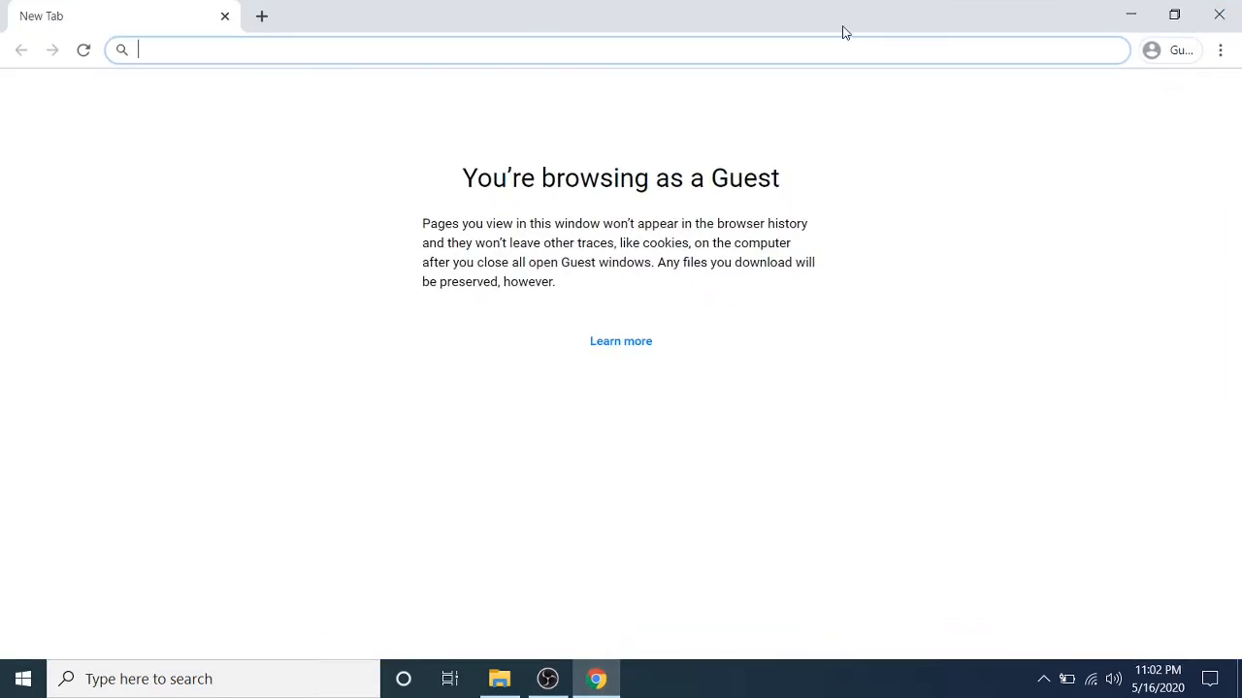
{"action": "type", "text": "downa"}
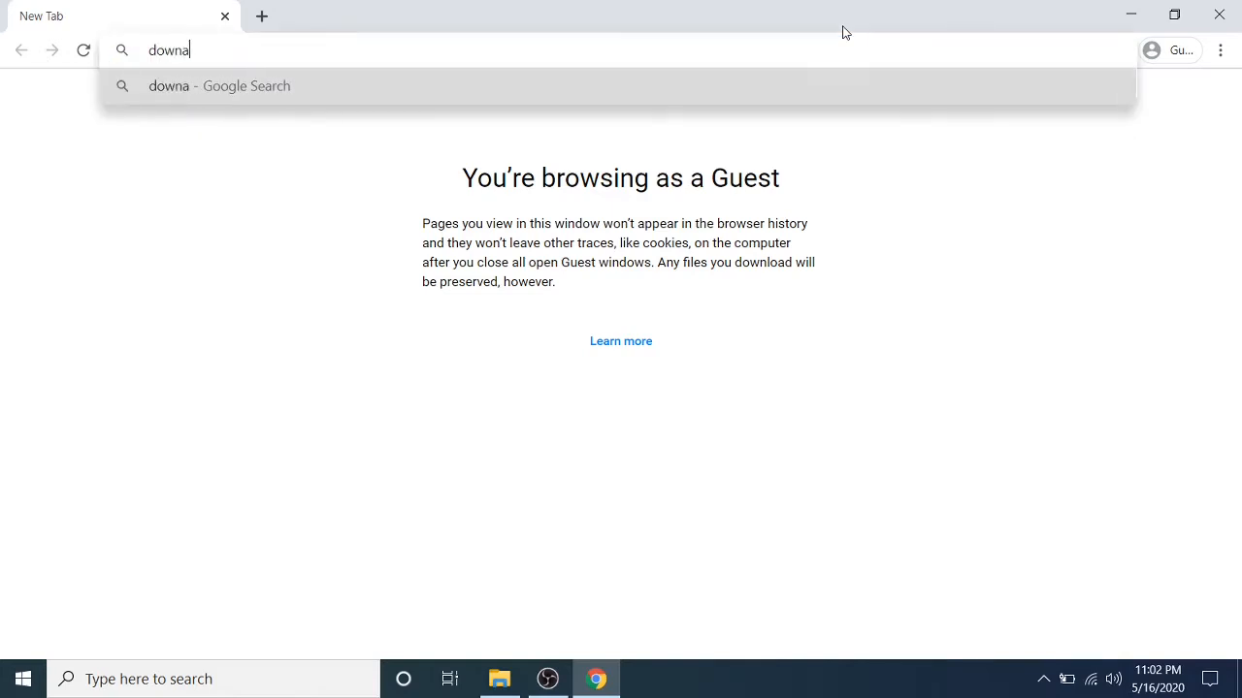
{"action": "key", "text": "BackSpace"}
{"action": "type", "text": "l"}
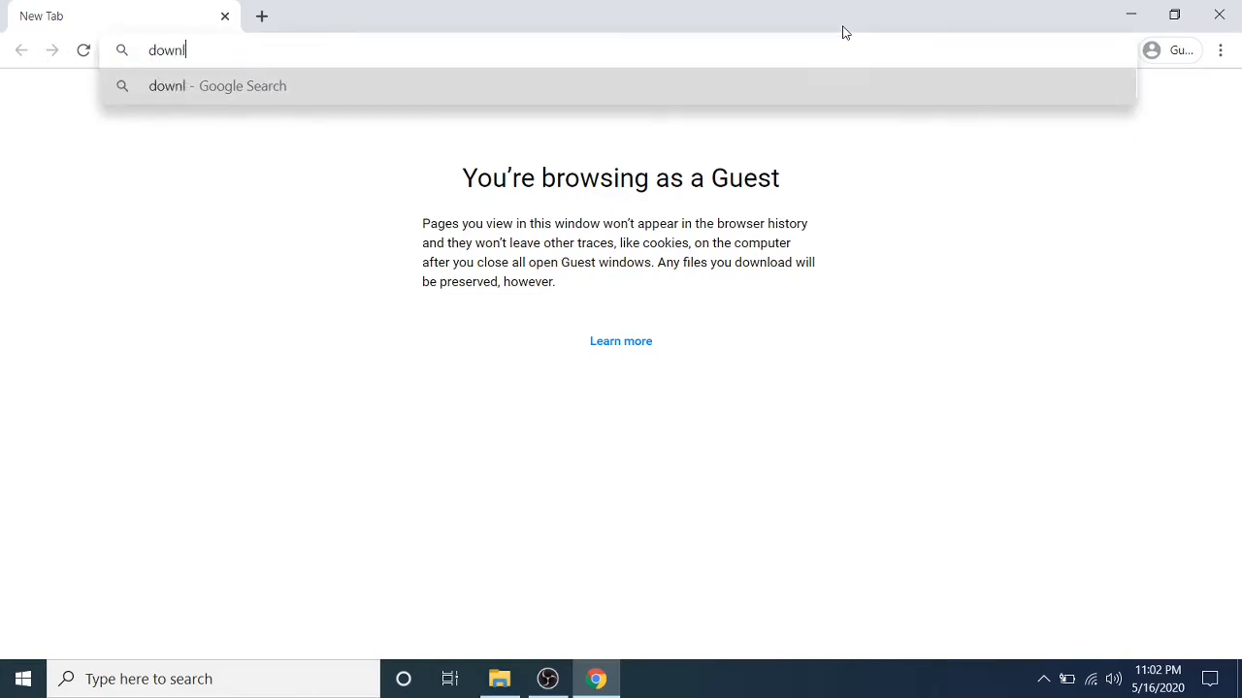
{"action": "type", "text": "oad inte"}
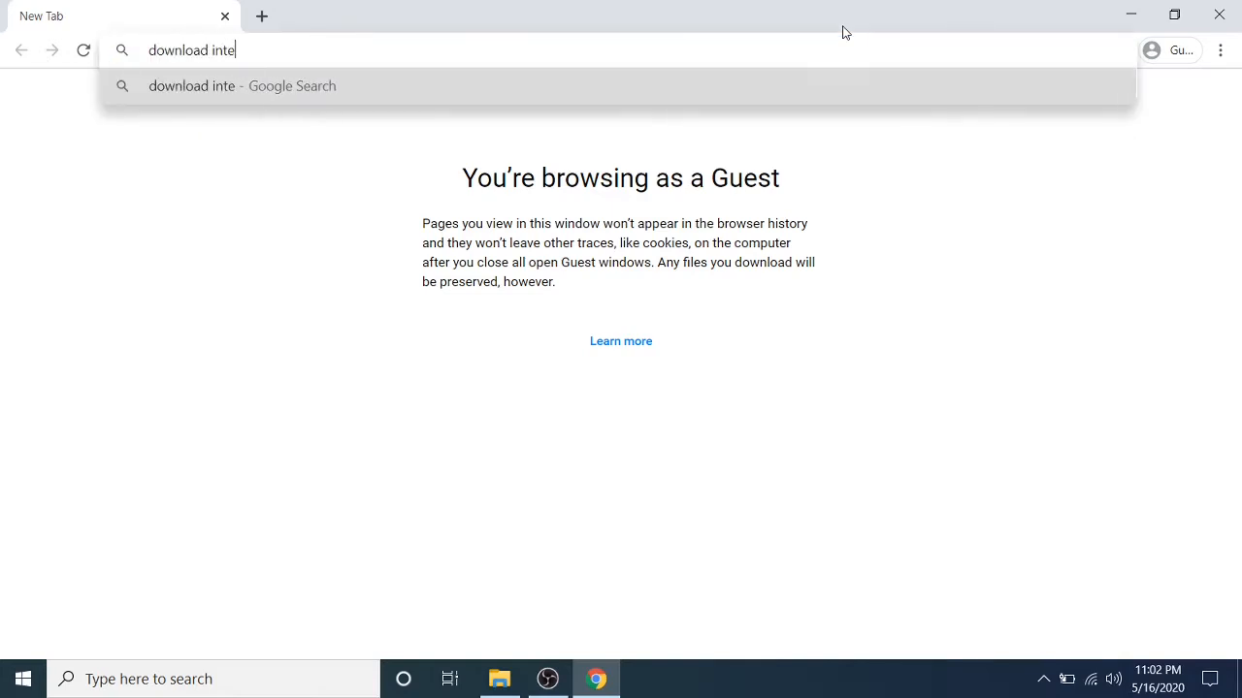
{"action": "type", "text": "llij ide"}
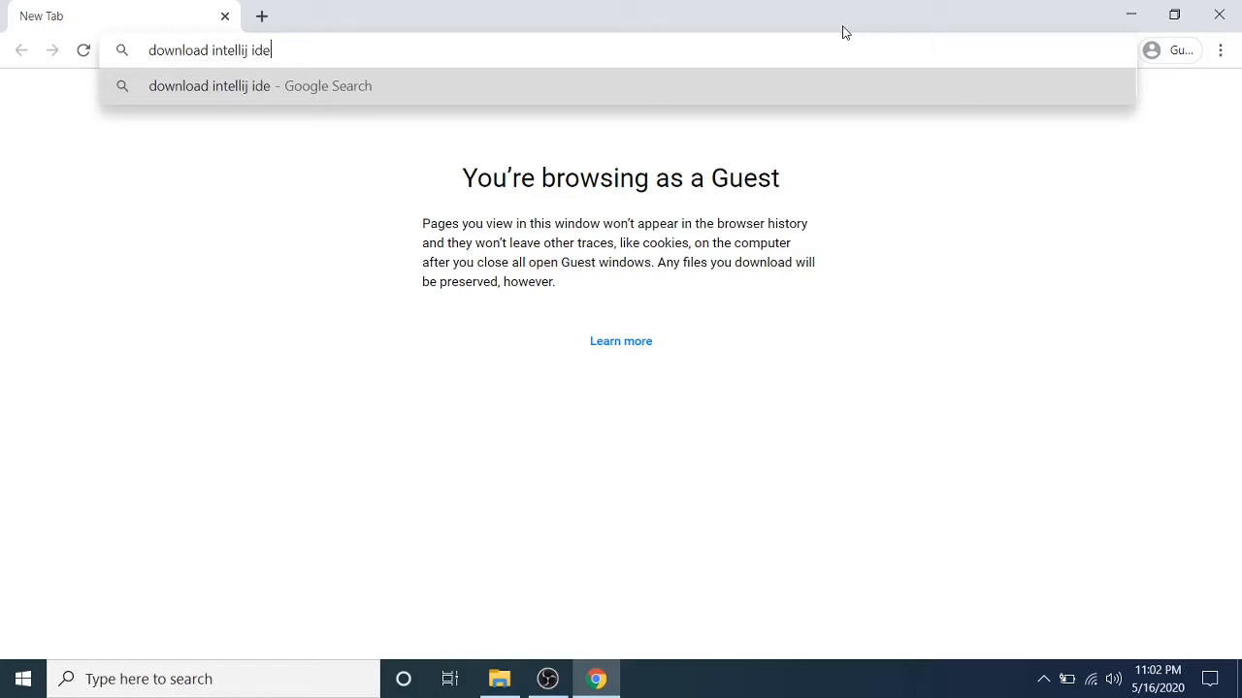
{"action": "type", "text": "a fro"}
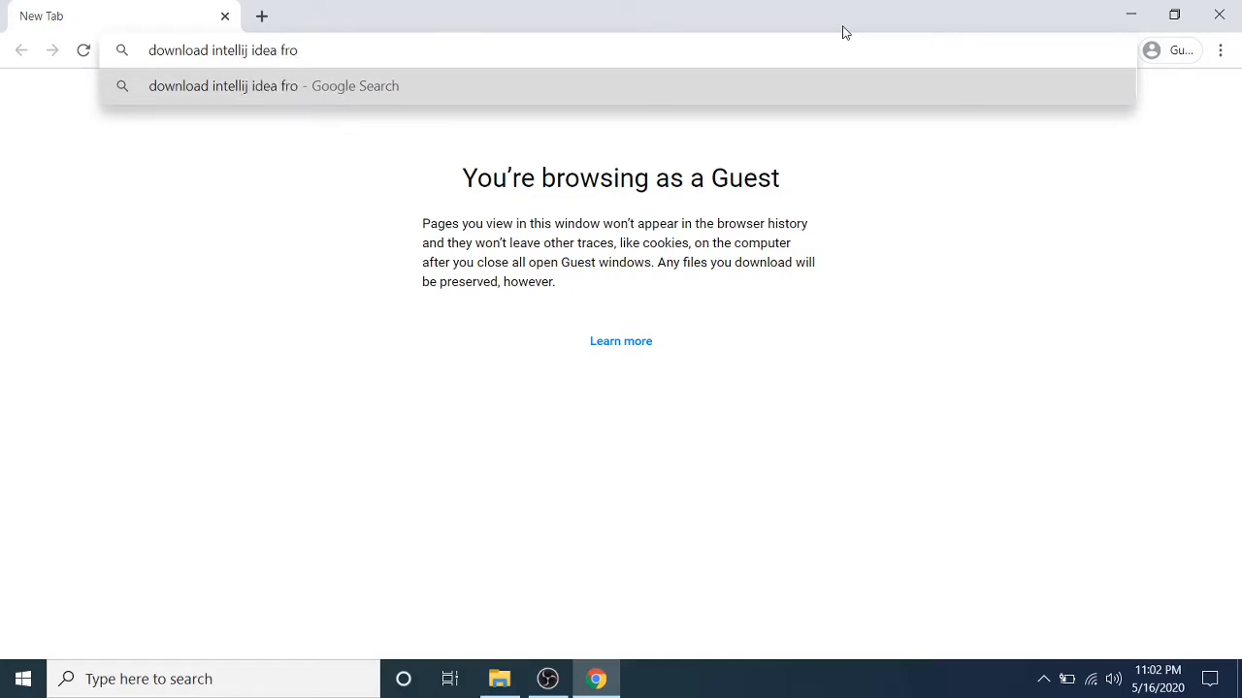
{"action": "key", "text": "BackSpace"}
{"action": "key", "text": "BackSpace"}
{"action": "type", "text": "or windo"}
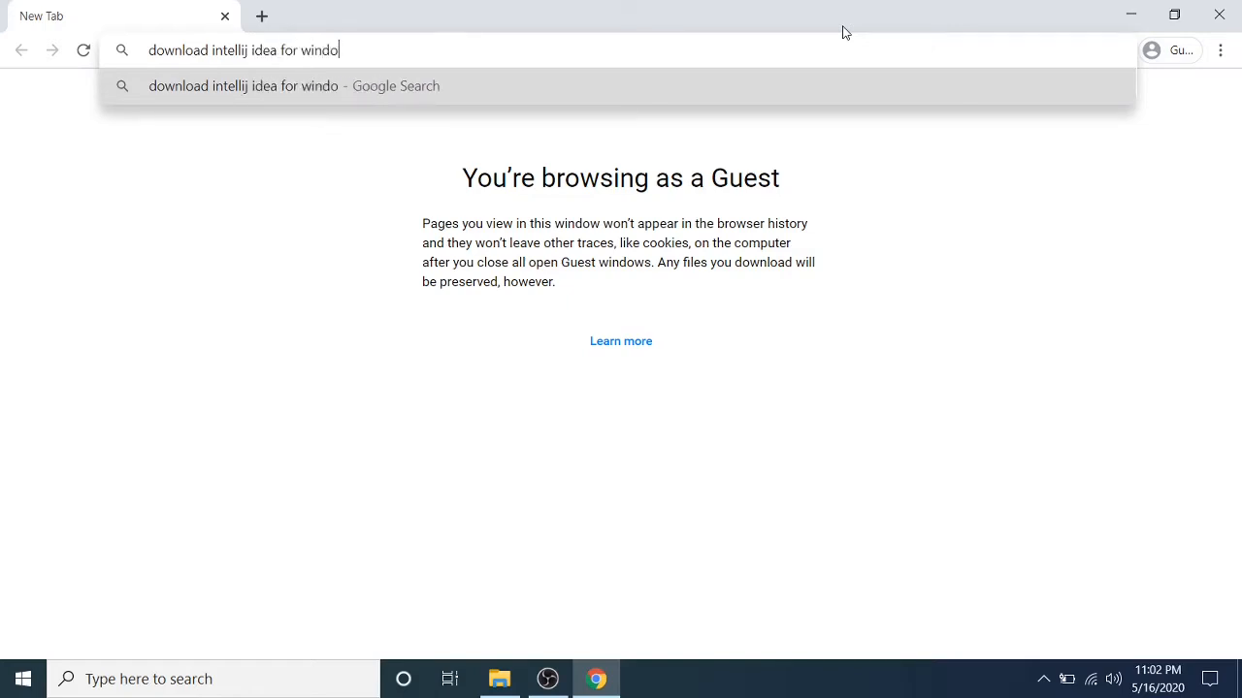
{"action": "type", "text": "ws 10"}
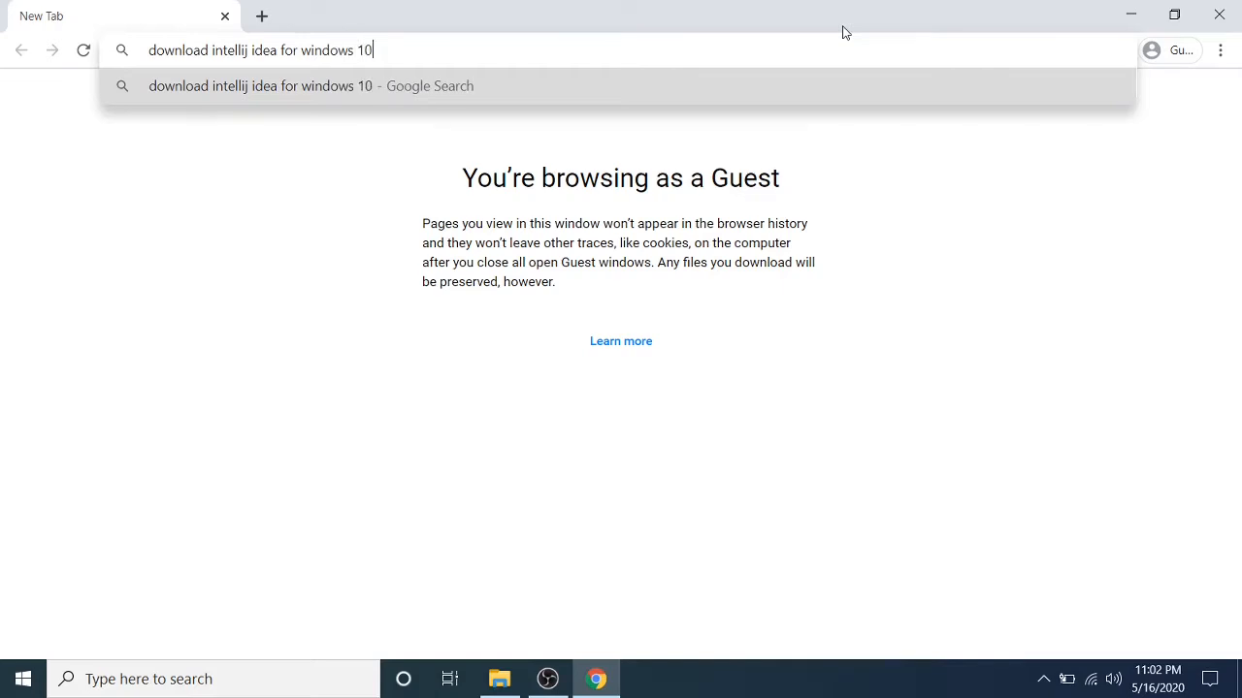
{"action": "key", "text": "Return"}
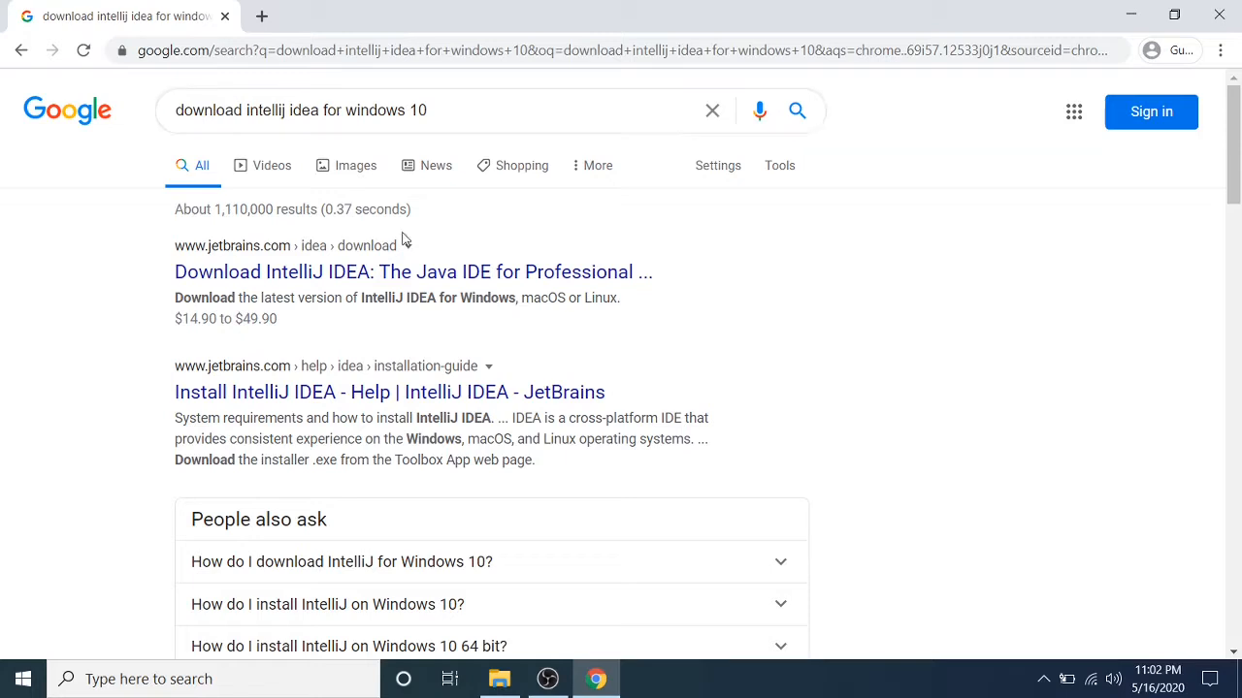
Open the JetBrains IntelliJ IDEA download page, dismiss the cookie notice and download the Community .exe for Windows.
{"action": "left_click", "coordinate": [319, 281]}
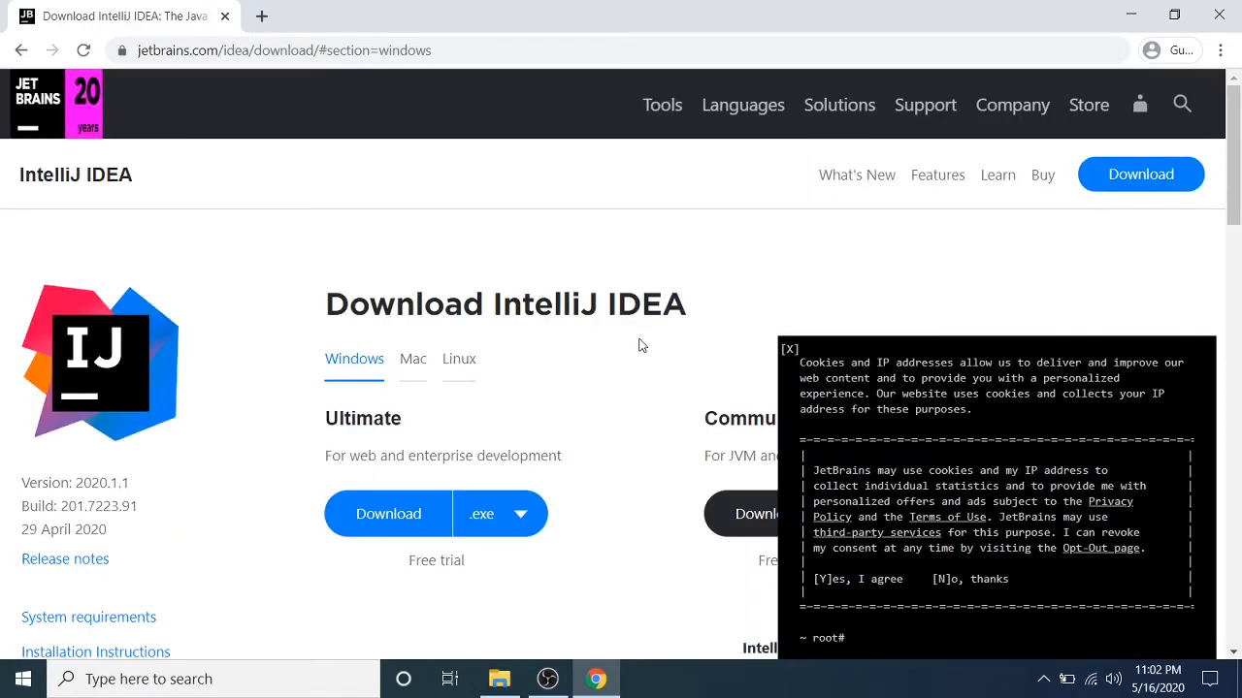
{"action": "left_click", "coordinate": [790, 349]}
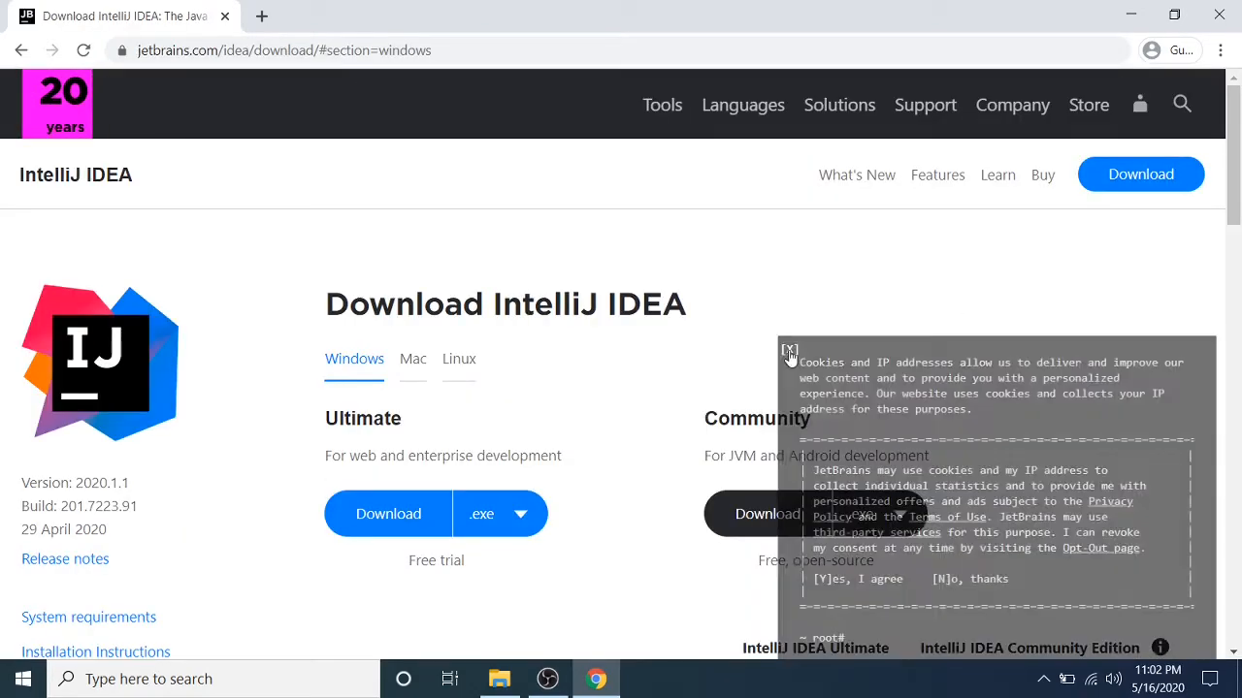
{"action": "left_click_drag", "start_coordinate": [1234, 197], "coordinate": [1235, 228]}
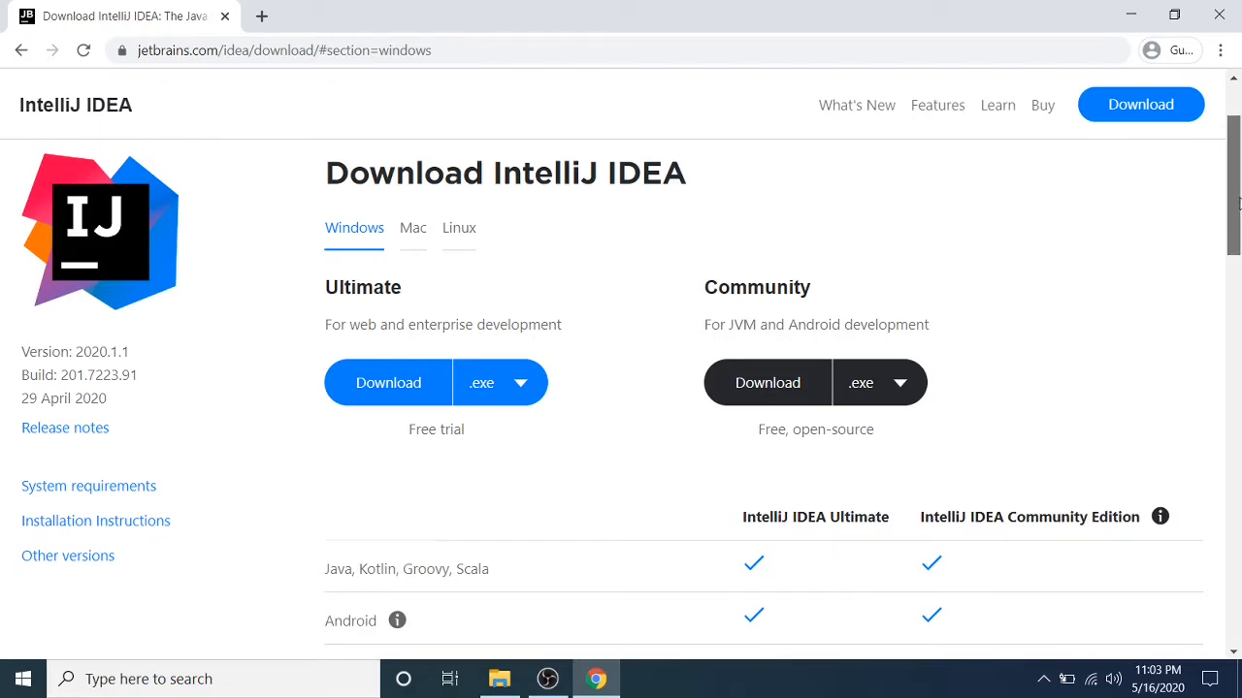
{"action": "mouse_move", "coordinate": [1240, 199]}
{"action": "left_mouse_down"}
{"action": "mouse_move", "coordinate": [1236, 456]}
{"action": "mouse_move", "coordinate": [1227, 212]}
{"action": "left_mouse_up"}
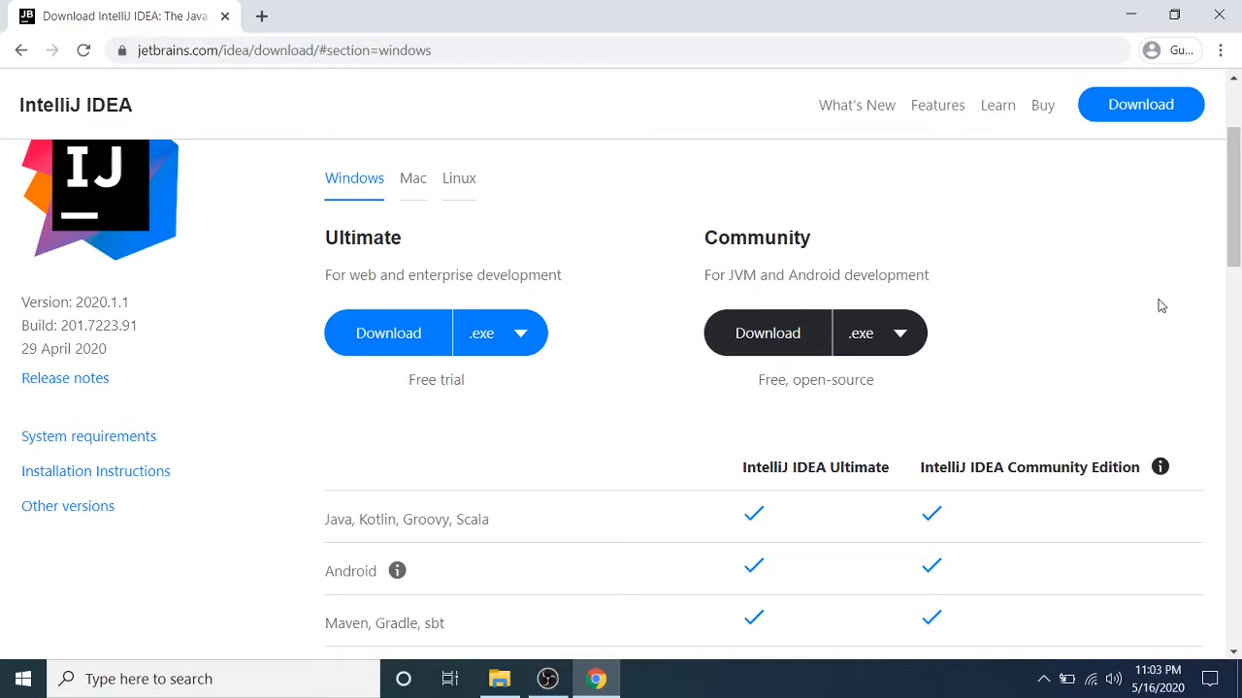
{"action": "left_click_drag", "start_coordinate": [1238, 208], "coordinate": [1234, 202]}
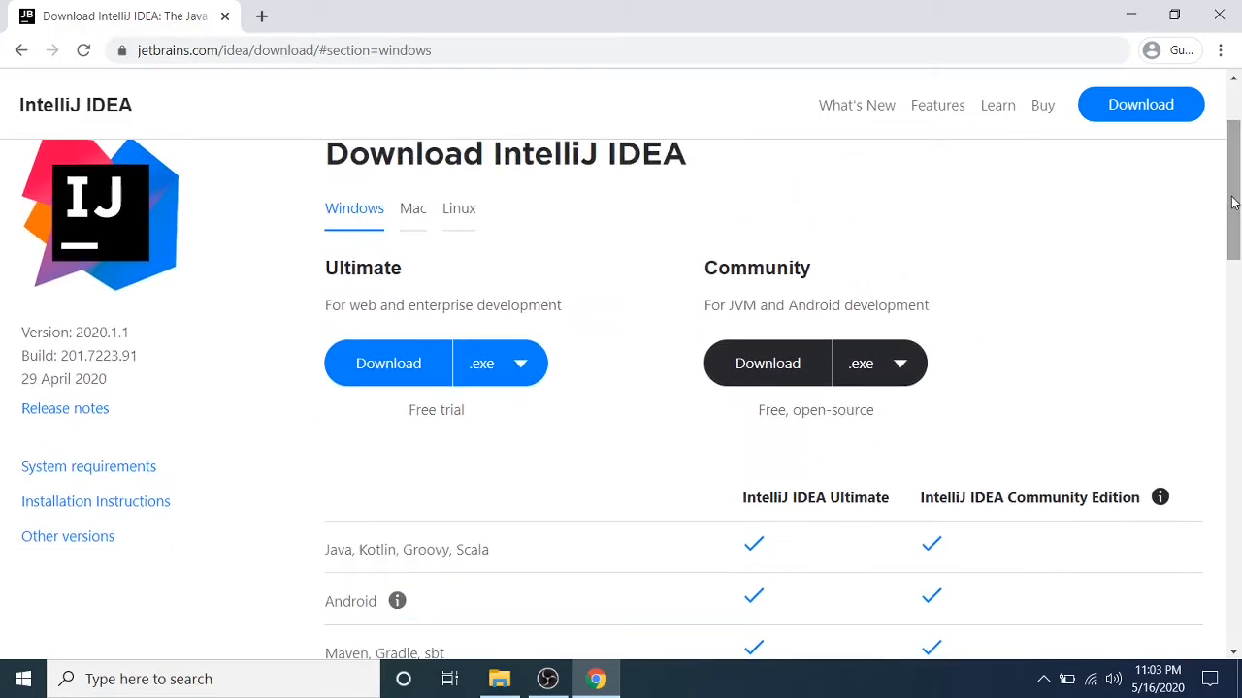
{"action": "left_click", "coordinate": [767, 364]}
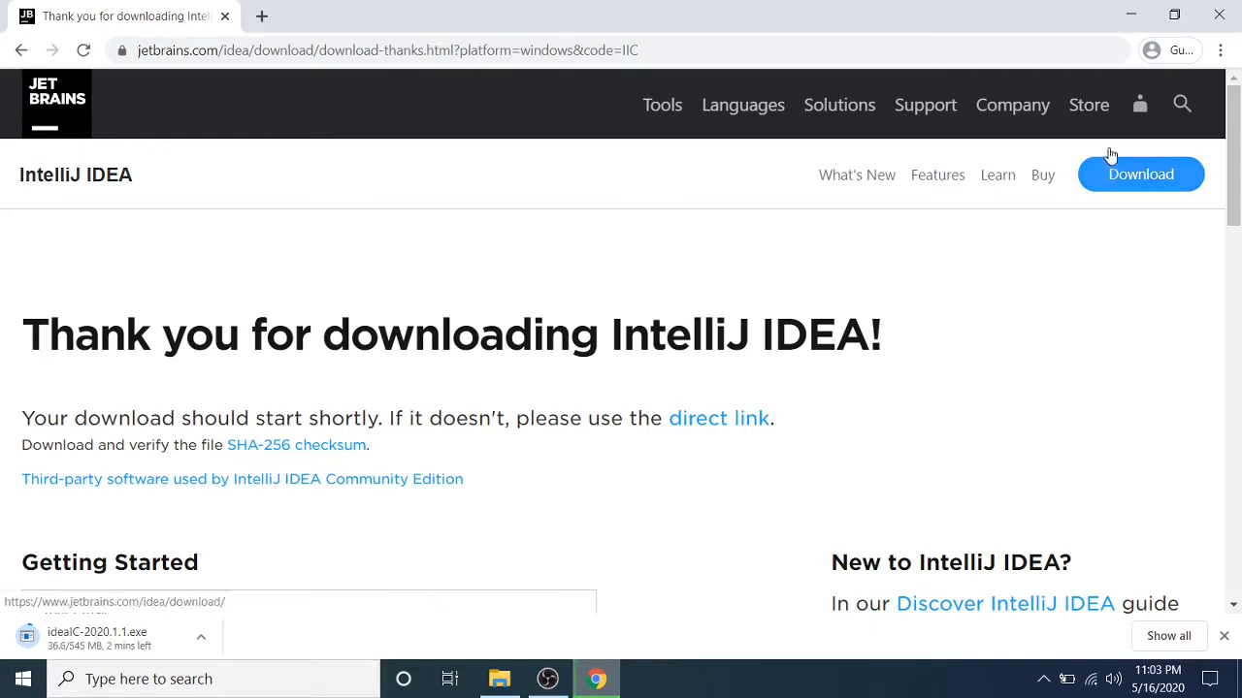
Exit Chrome despite the running download and launch the idealC-2020.1.1.exe installer from the desktop.
{"action": "left_click", "coordinate": [1219, 20]}
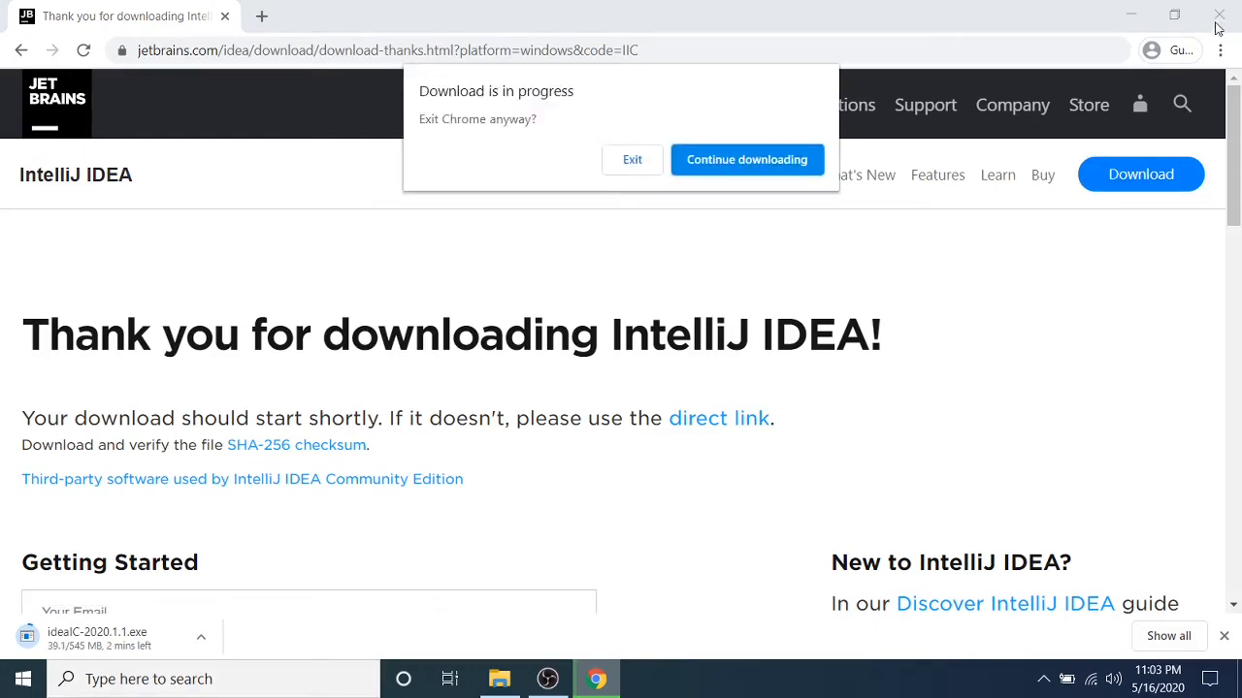
{"action": "left_click", "coordinate": [636, 165]}
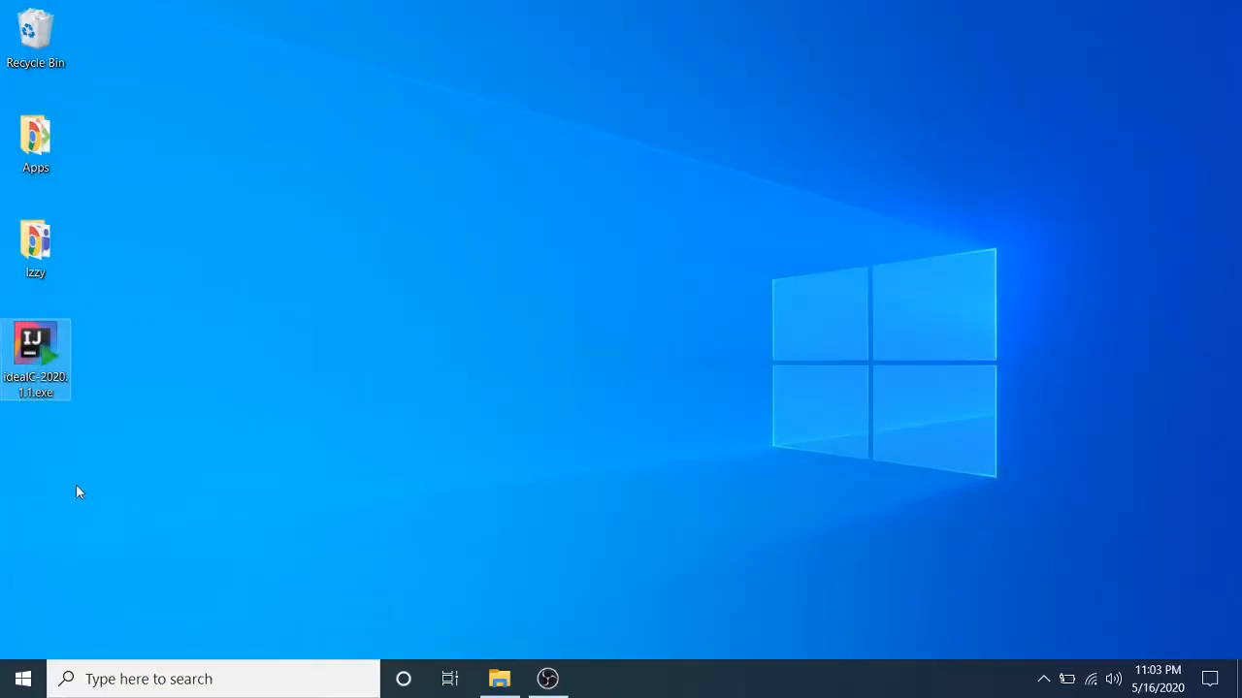
{"action": "double_click", "coordinate": [26, 388]}
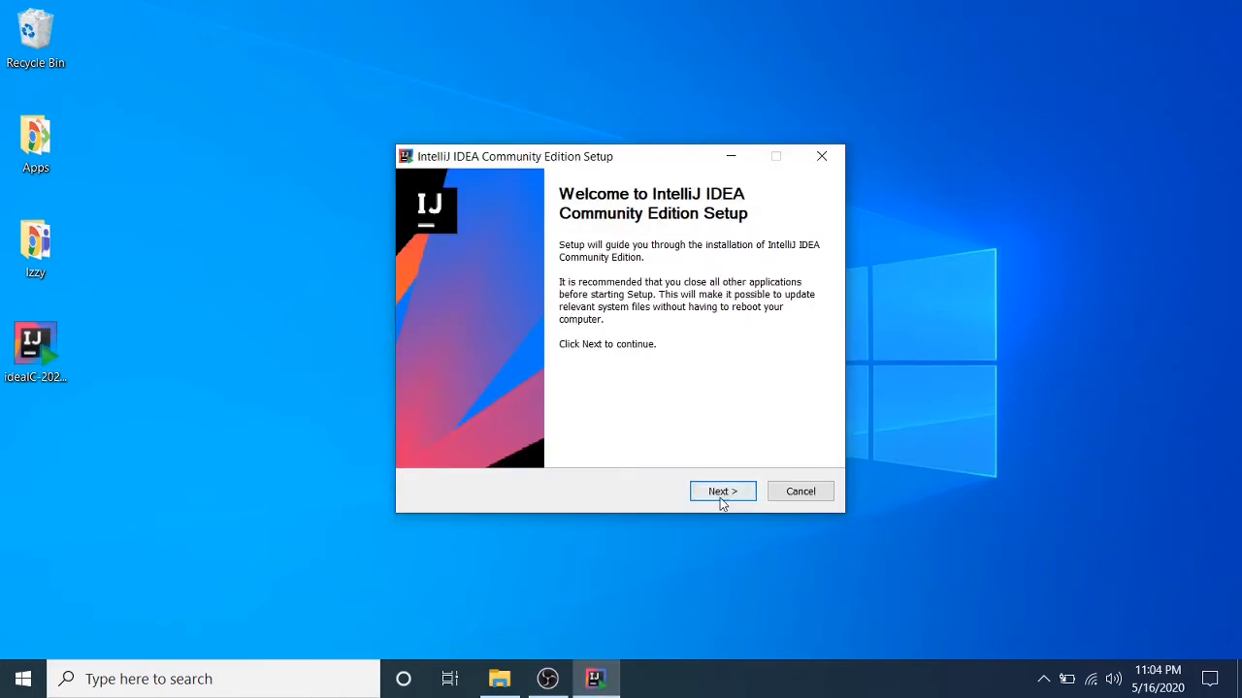
Install IntelliJ IDEA Community Edition in the default destination folder and finish setup with the option to run it enabled.
{"action": "left_click", "coordinate": [720, 499]}
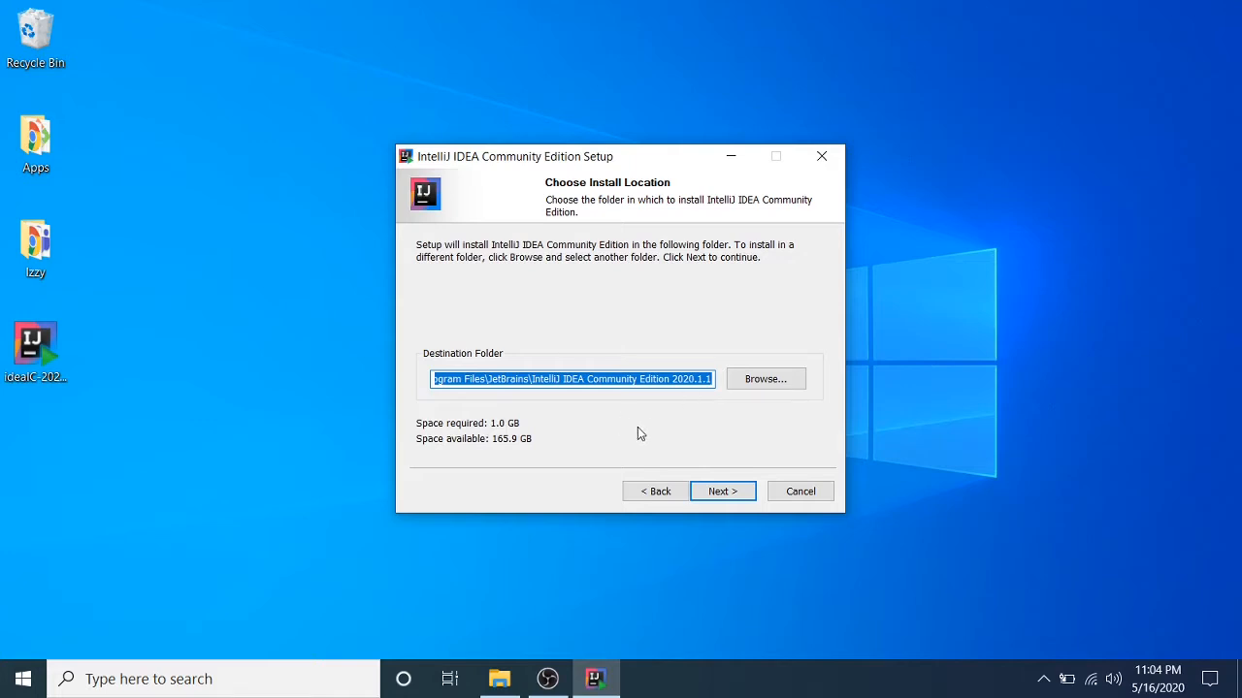
{"action": "left_click", "coordinate": [729, 493]}
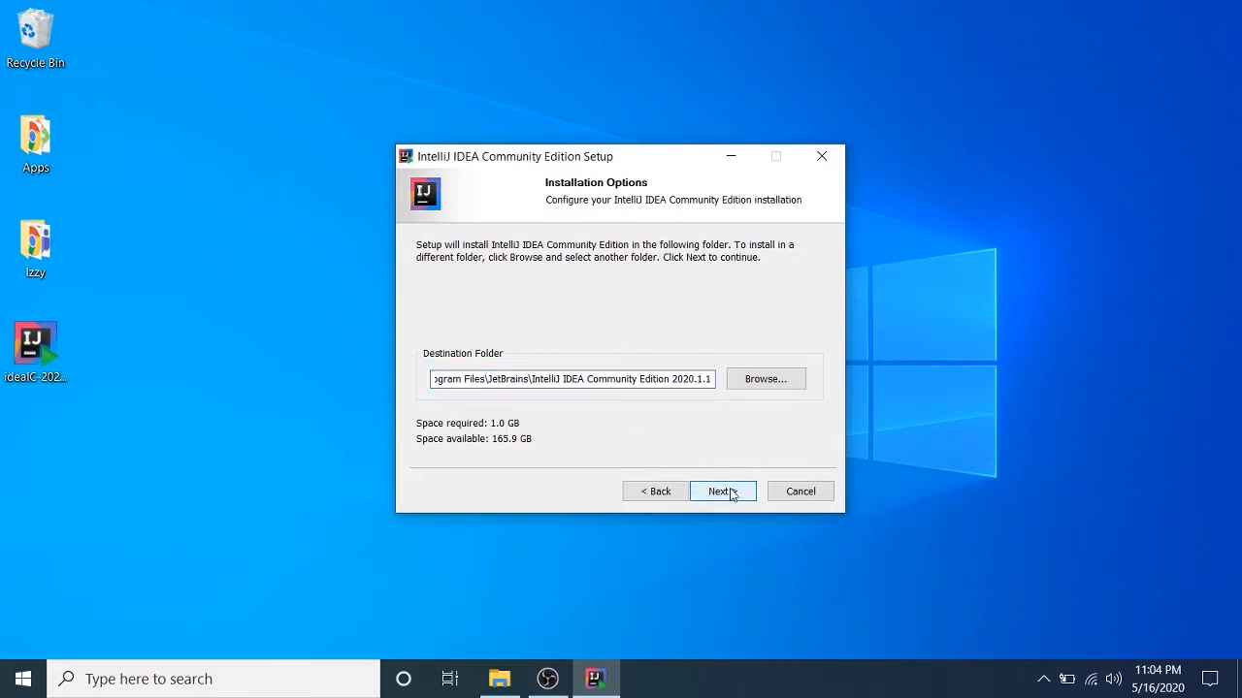
{"action": "left_click", "coordinate": [727, 494]}
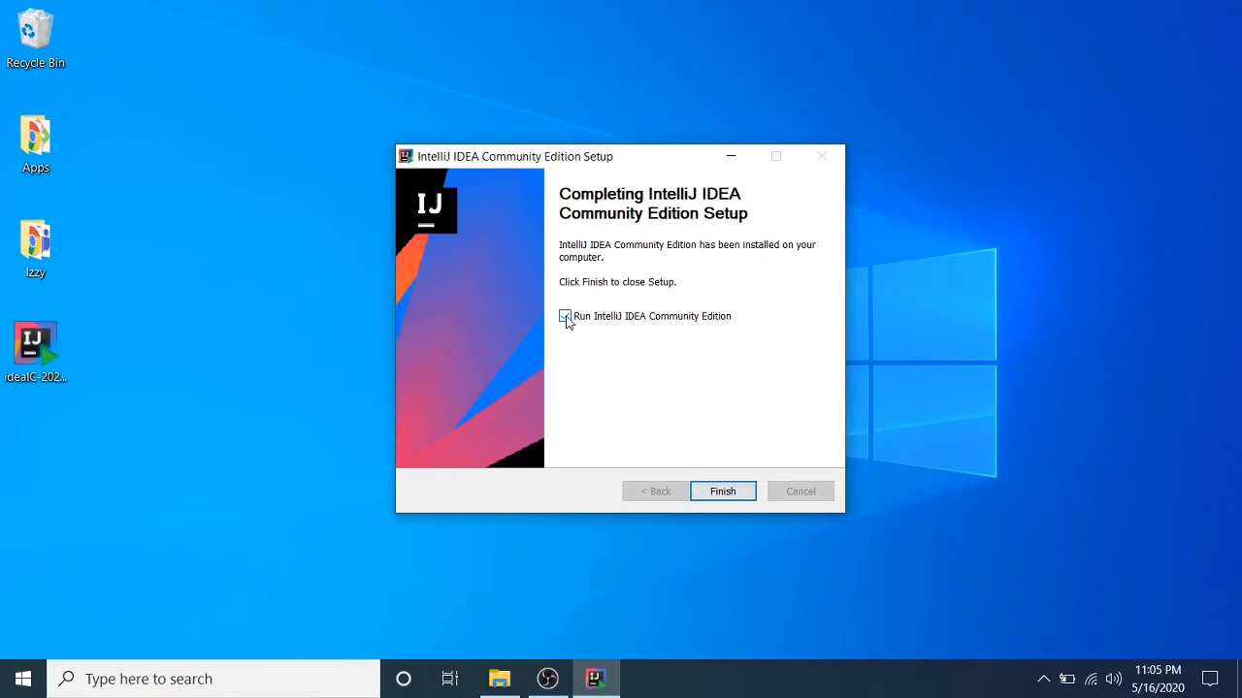
{"action": "left_click", "coordinate": [721, 501]}
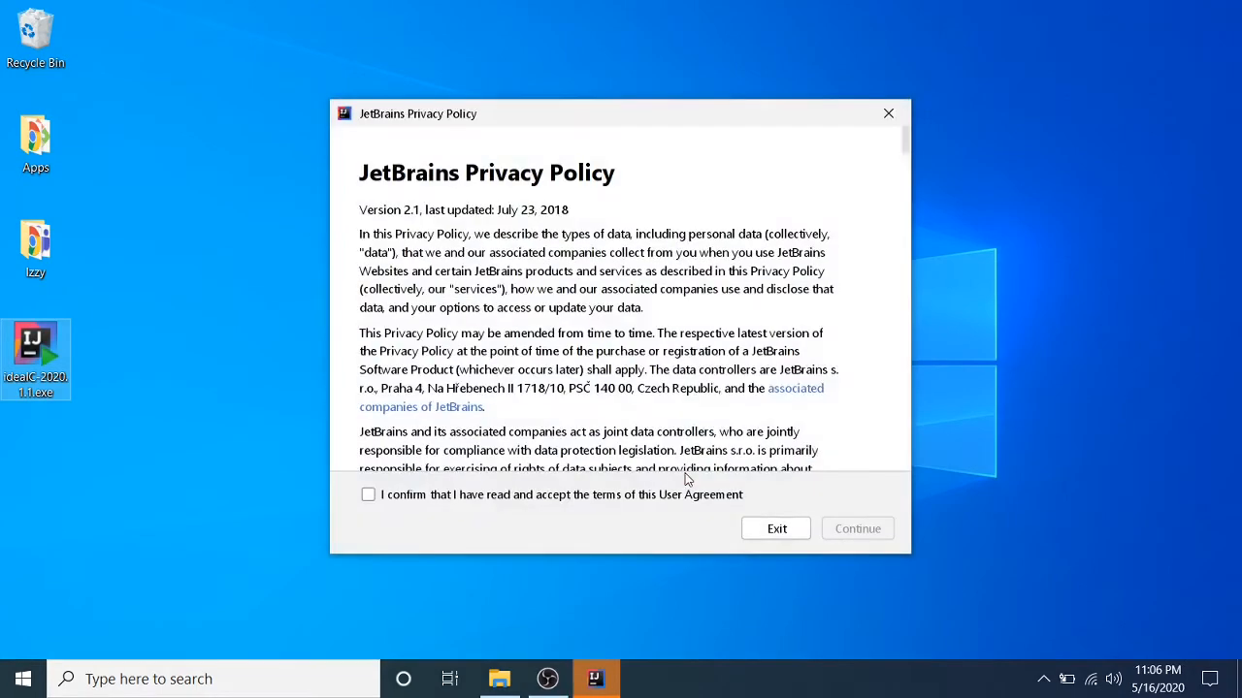
Accept the JetBrains user agreement and skip the remaining customization, keeping the default settings.
{"action": "left_click", "coordinate": [369, 495]}
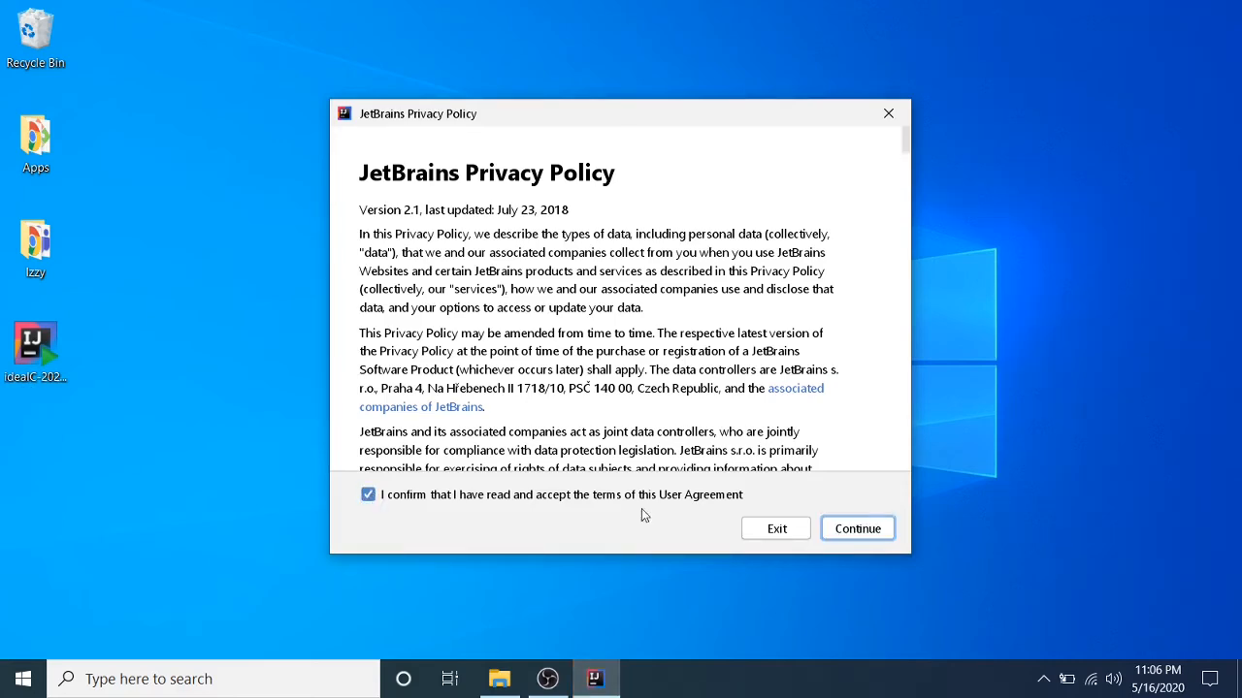
{"action": "left_click", "coordinate": [860, 530]}
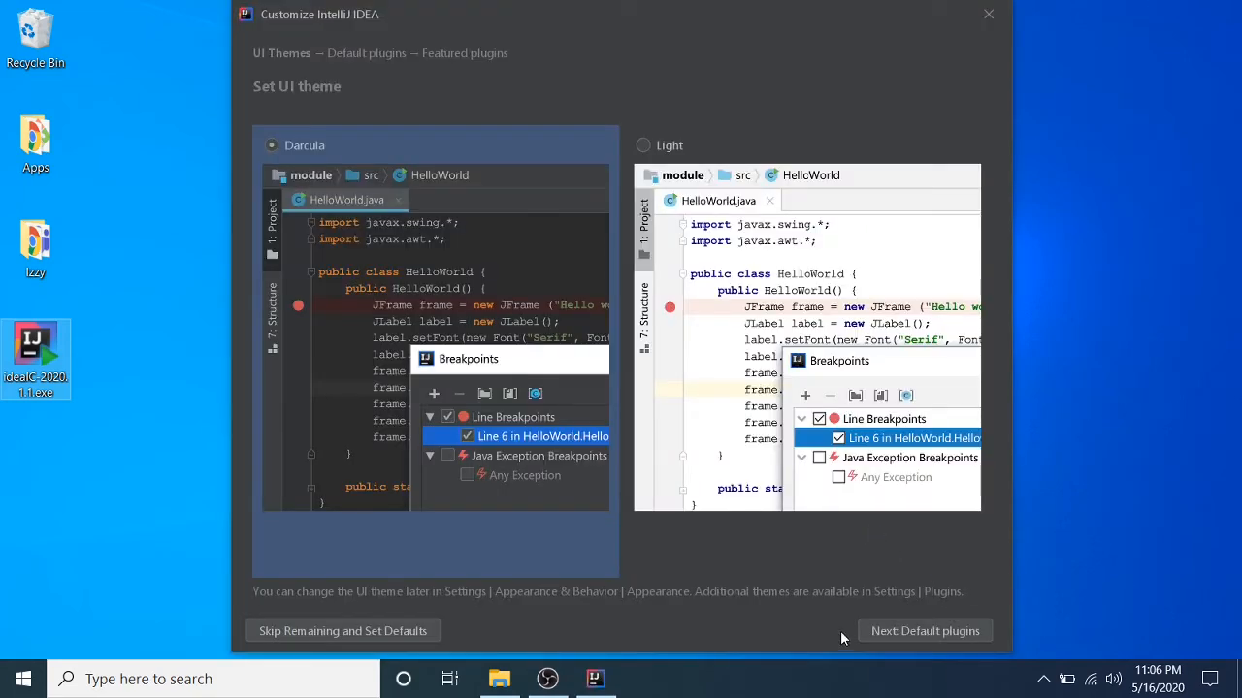
{"action": "left_click", "coordinate": [300, 634]}
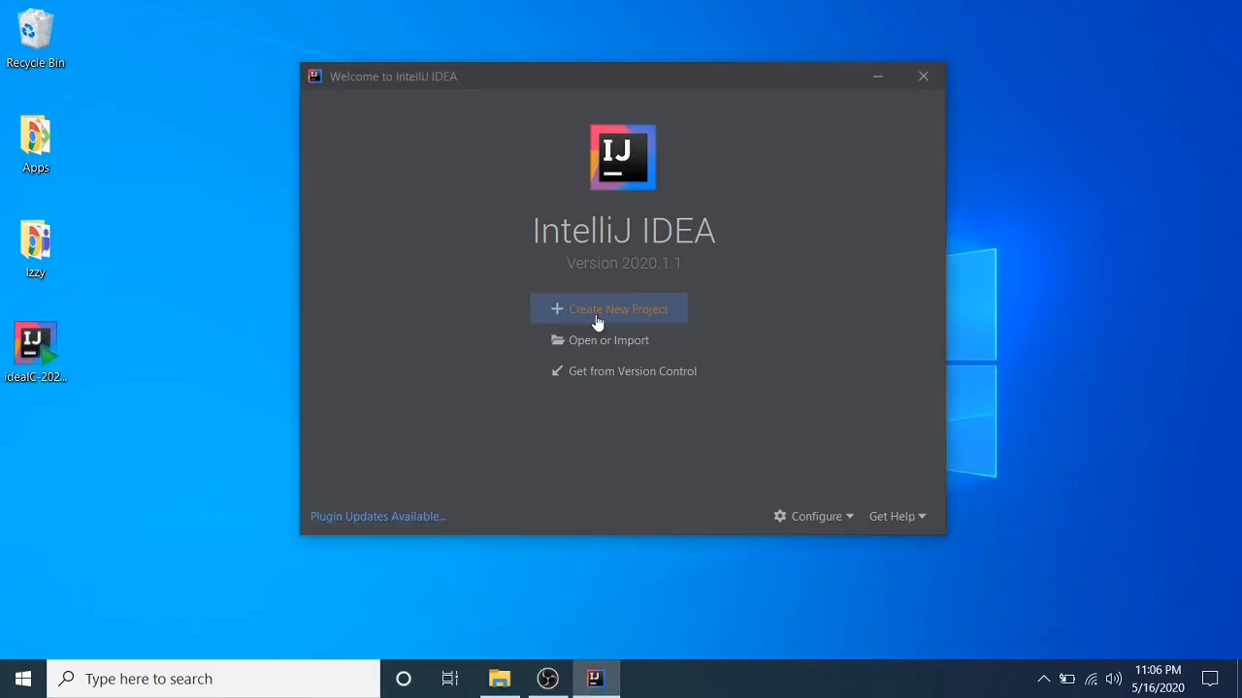
Start a new Java project with SDK 14, based on the Command Line App template.
{"action": "left_click", "coordinate": [597, 321]}
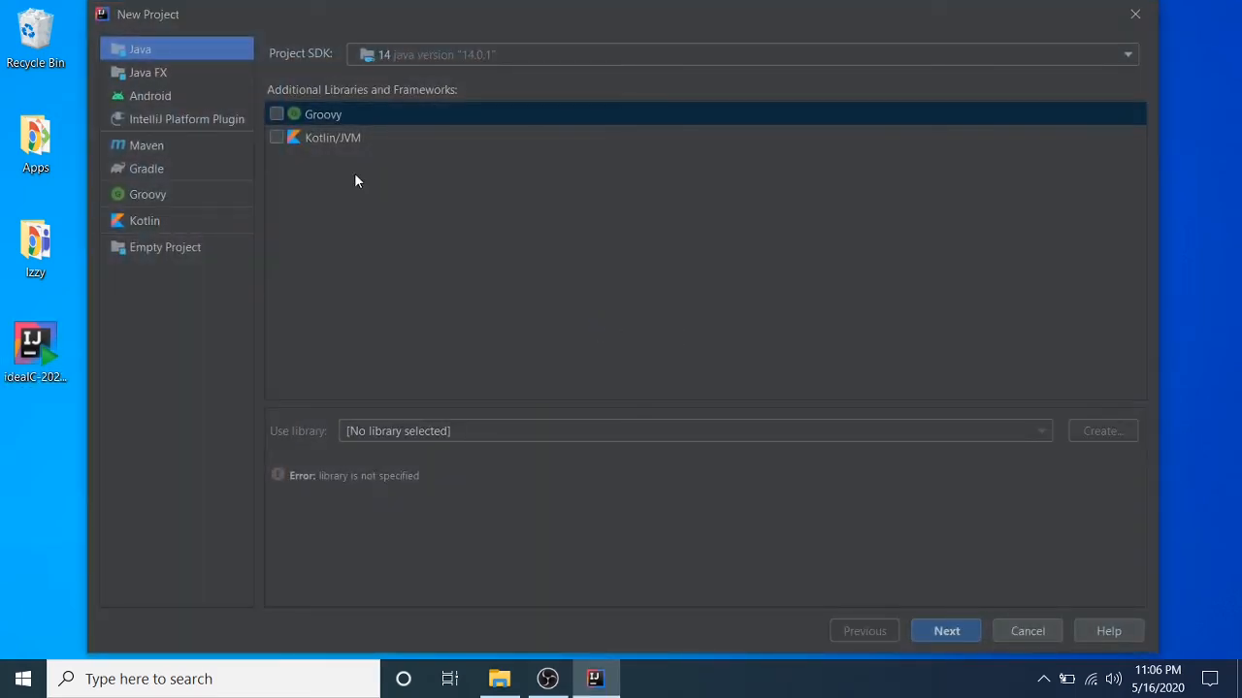
{"action": "left_click", "coordinate": [929, 633]}
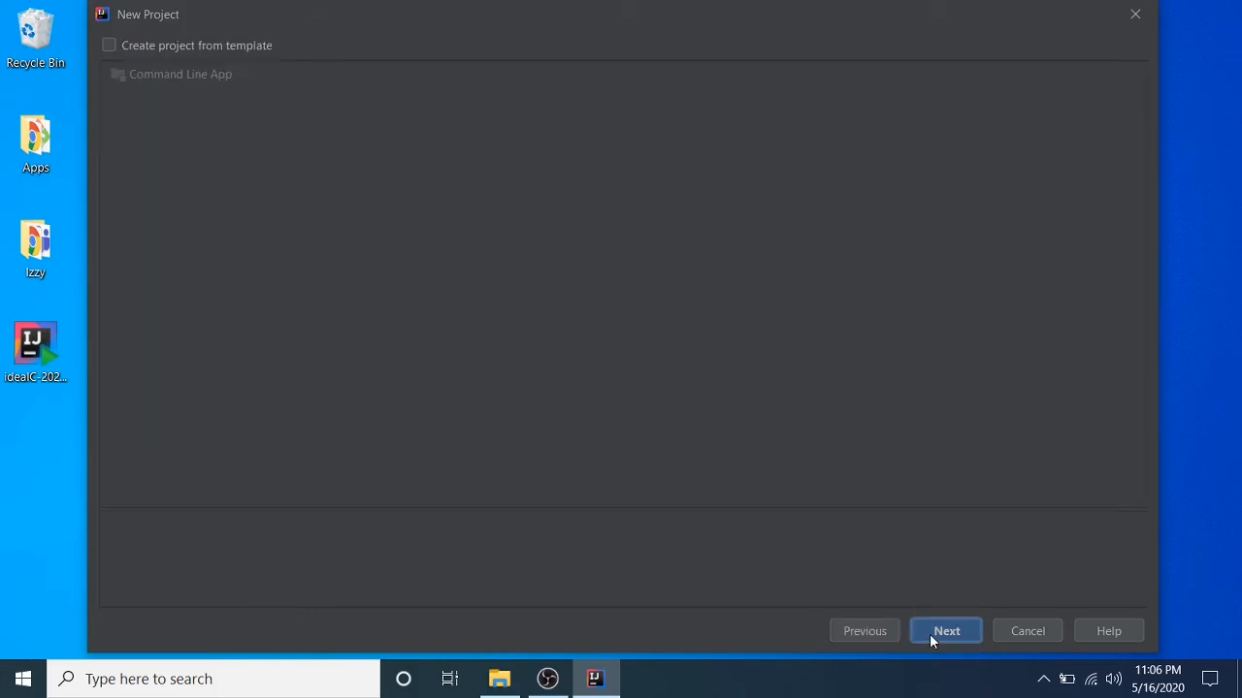
{"action": "left_click", "coordinate": [108, 46]}
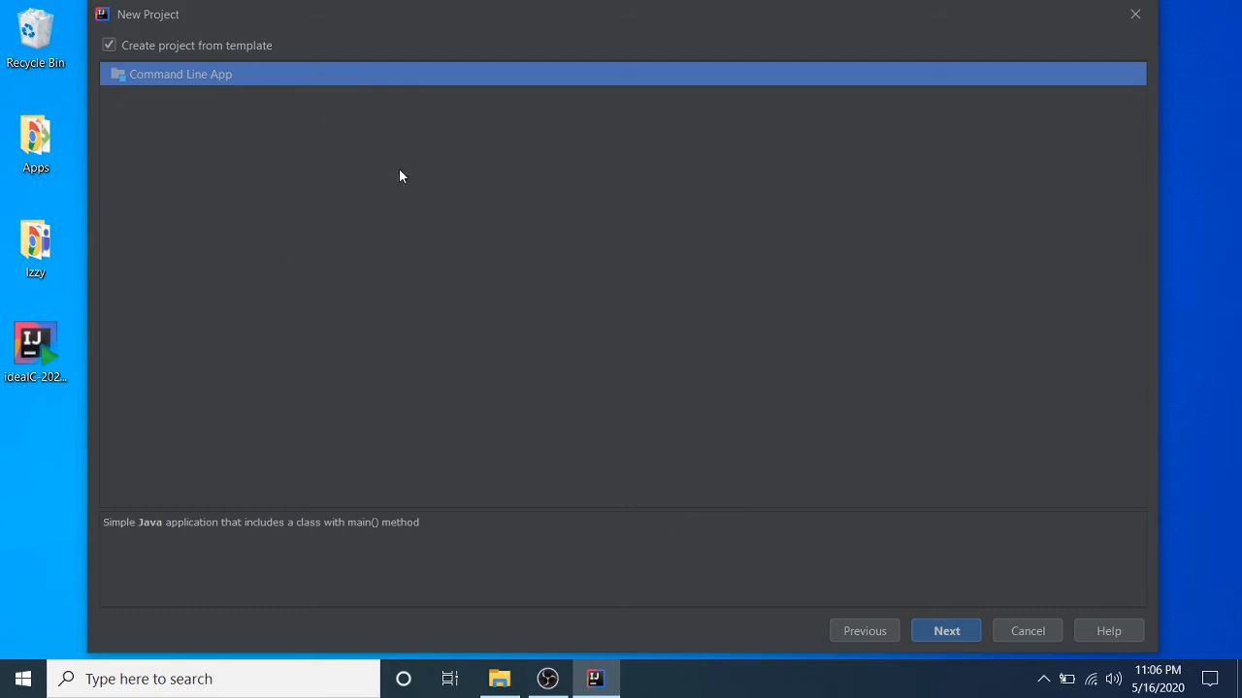
{"action": "left_click", "coordinate": [938, 632]}
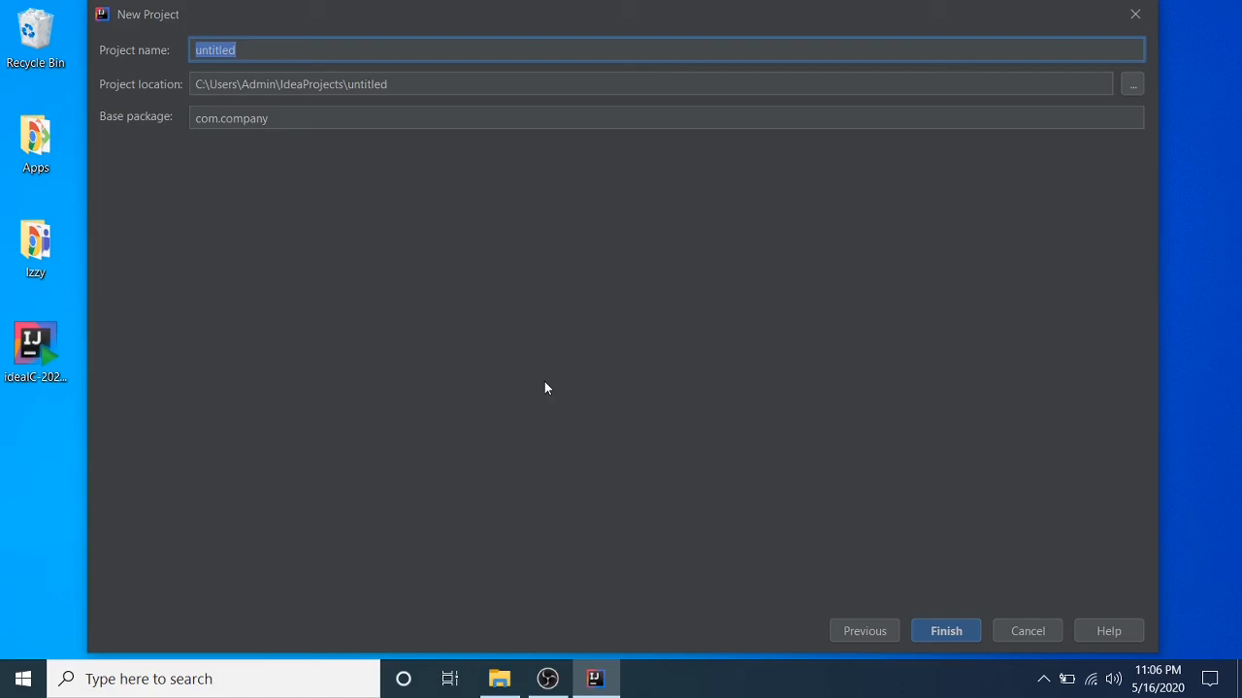
Name the project firstProject and create it with the base package com.company.
{"action": "key", "text": "BackSpace"}
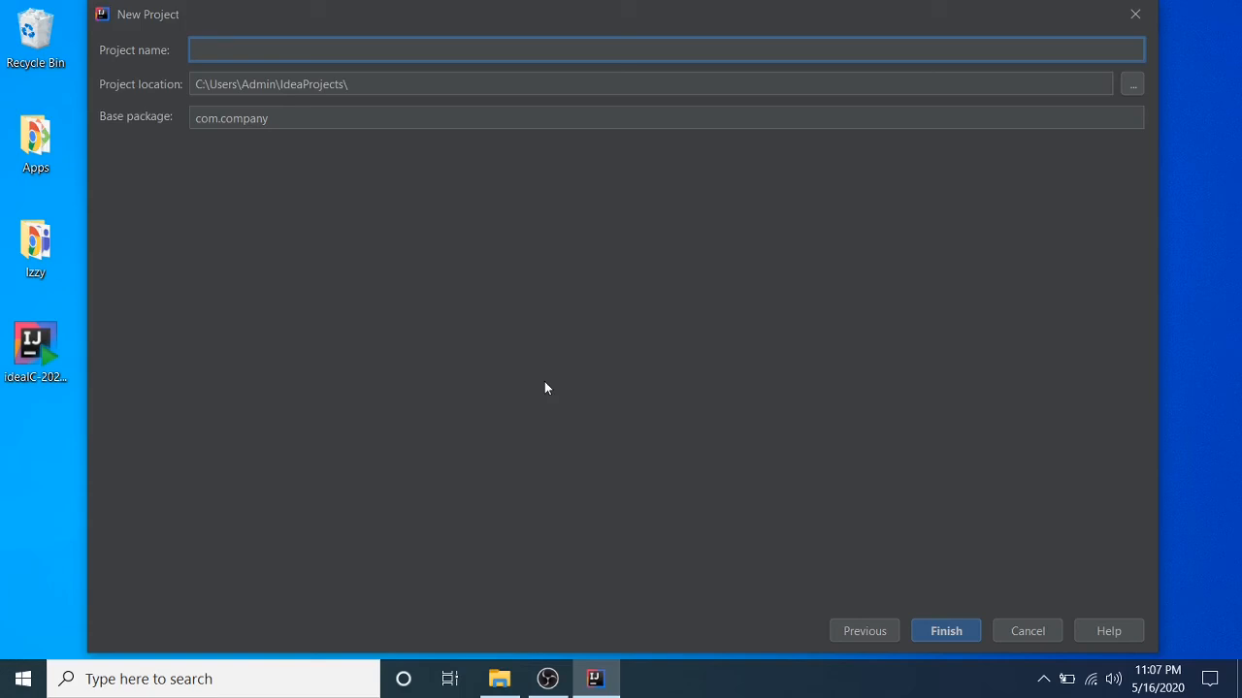
{"action": "type", "text": "l"}
{"action": "key", "text": "BackSpace"}
{"action": "type", "text": "fu"}
{"action": "key", "text": "BackSpace"}
{"action": "type", "text": "irstProject"}
{"action": "left_click", "coordinate": [940, 634]}
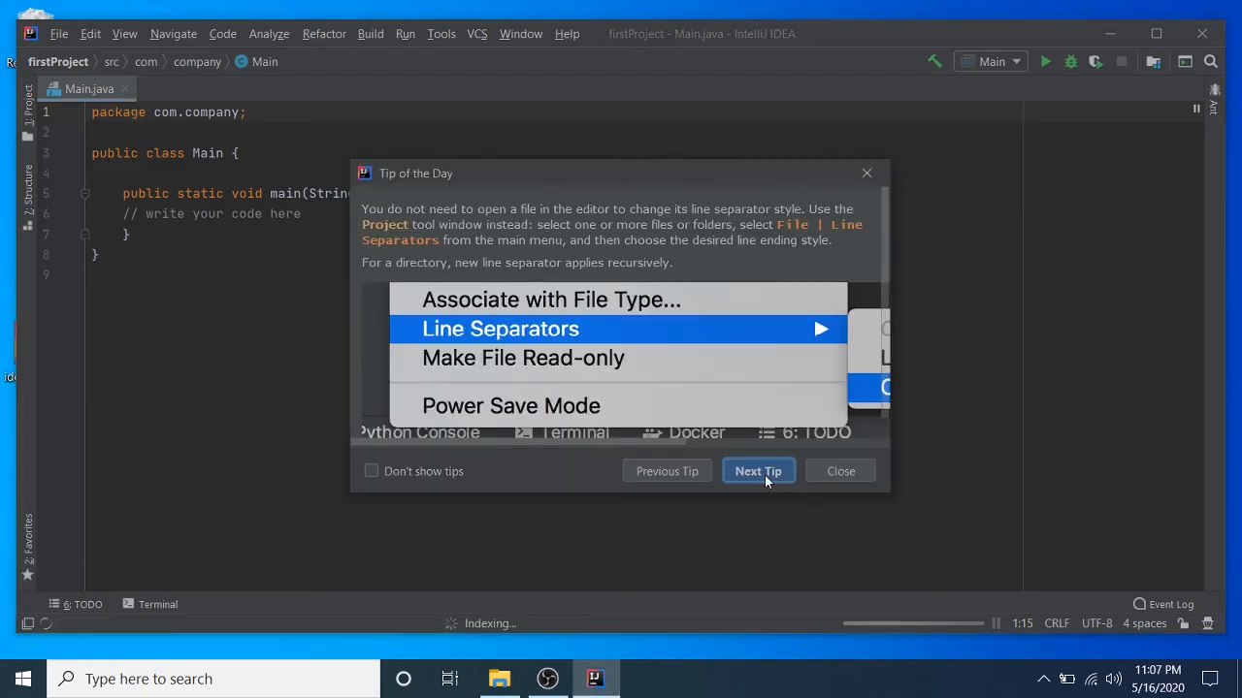
Dismiss the Tip of the Day and insert a new line below the "write your code here" comment in main.
{"action": "key", "text": "Escape"}
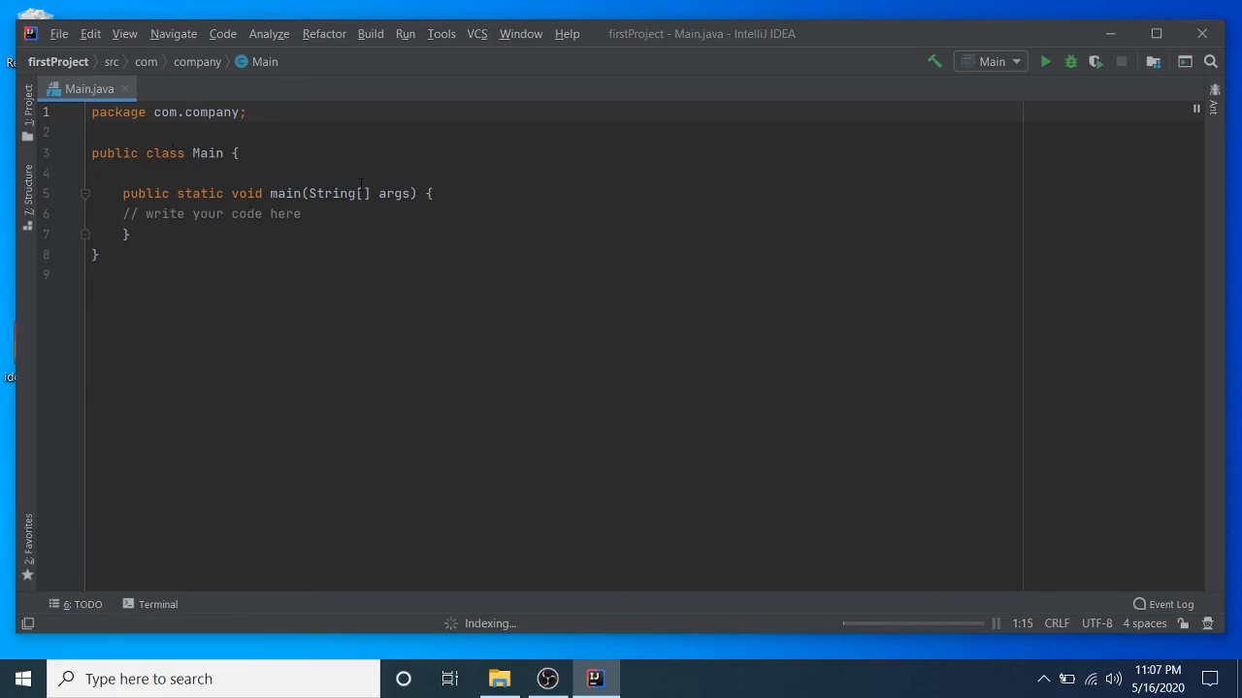
{"action": "left_click", "coordinate": [453, 213]}
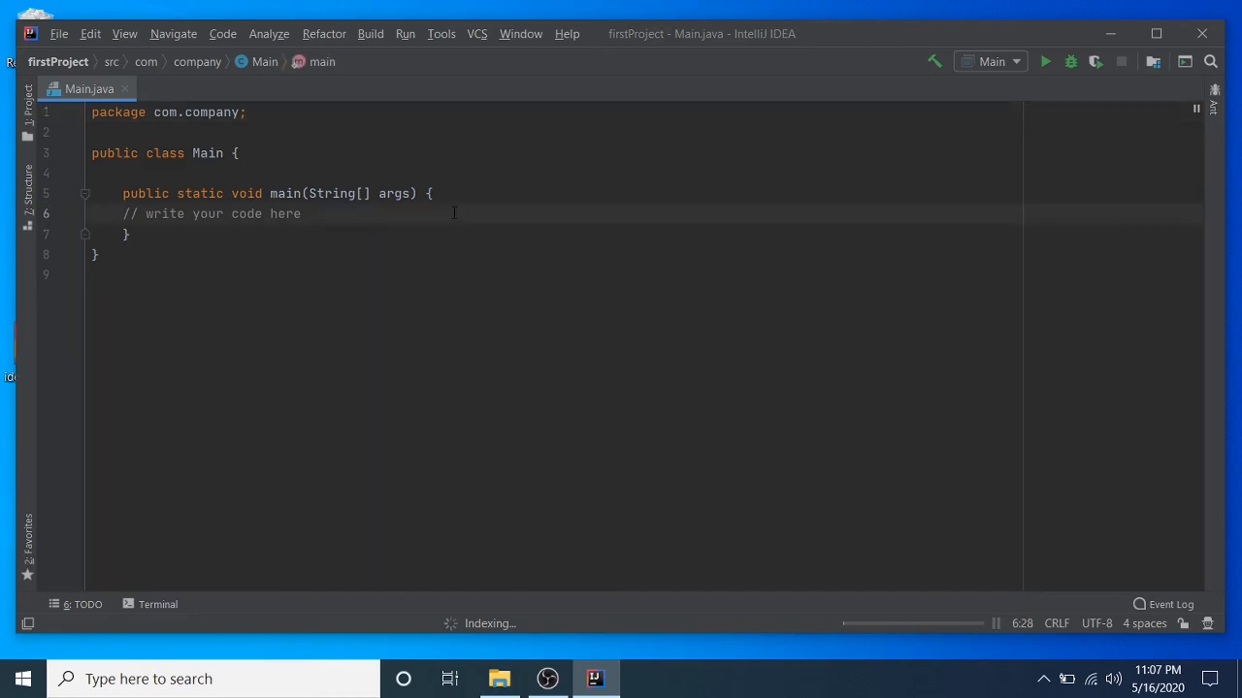
{"action": "key", "text": "Return"}
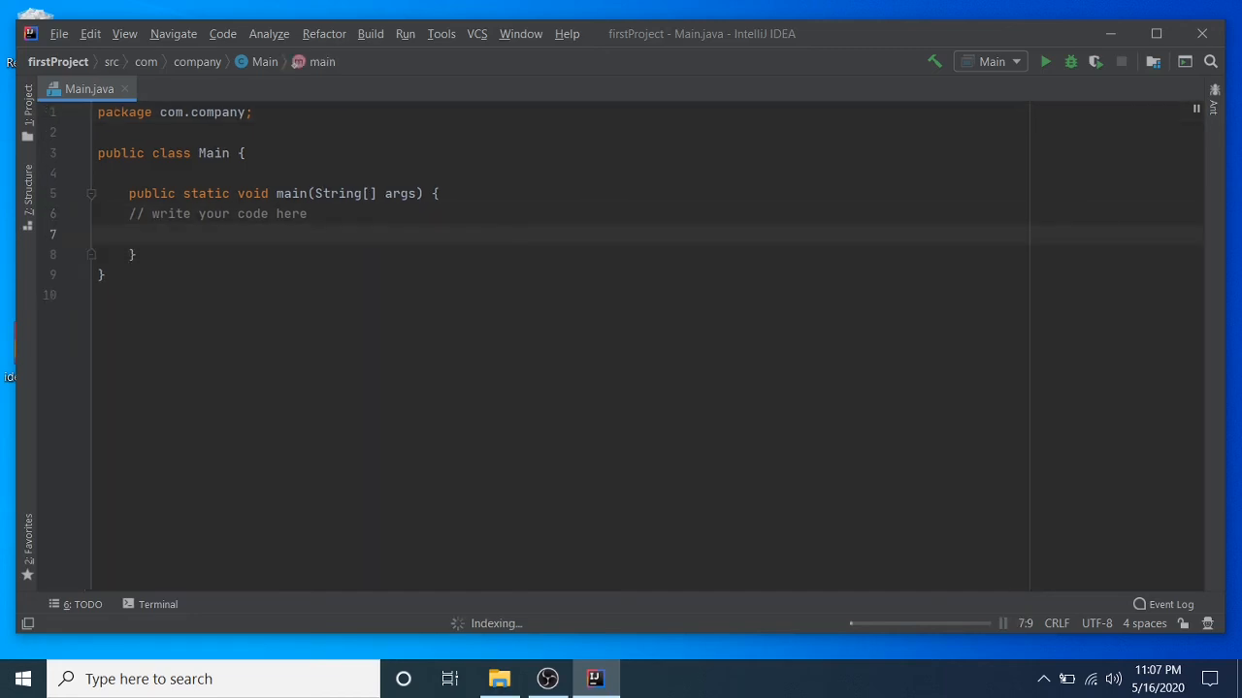